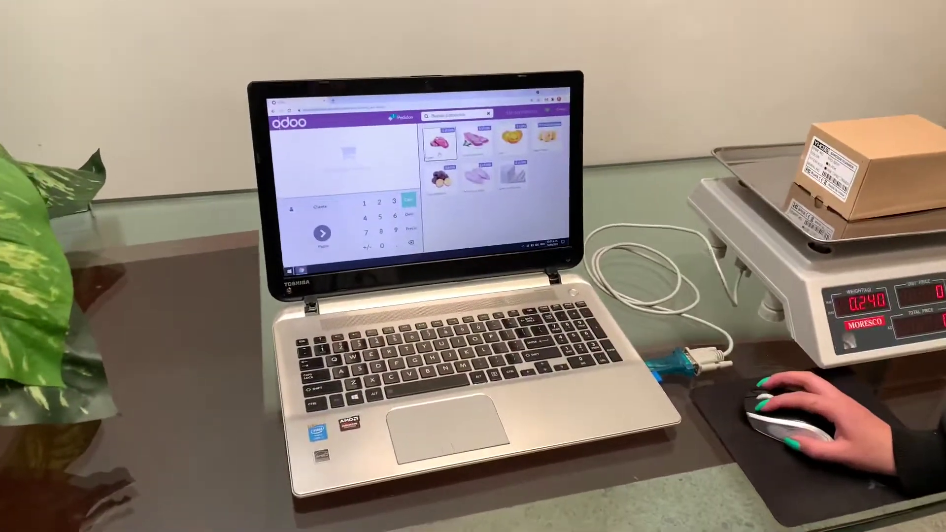
Add Carne to the order at the scale's weight, totaling $19,000.00
click(439, 141)
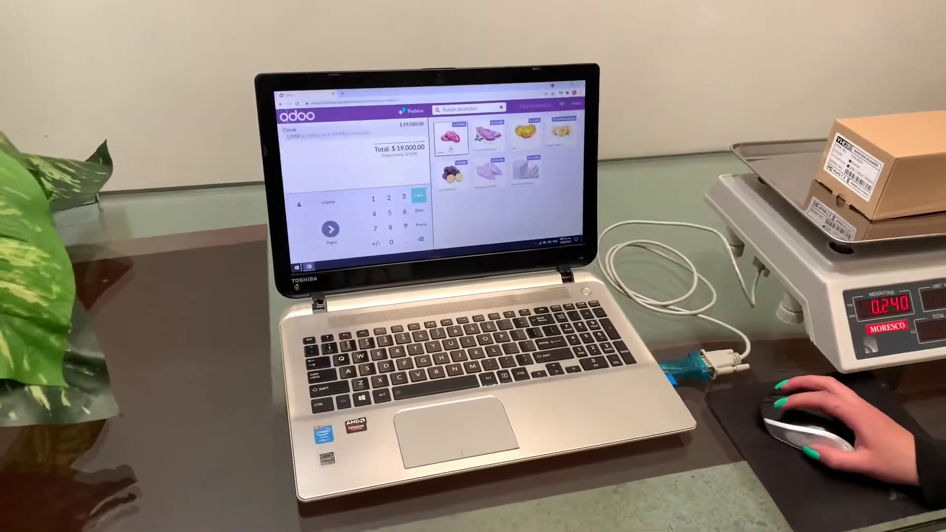